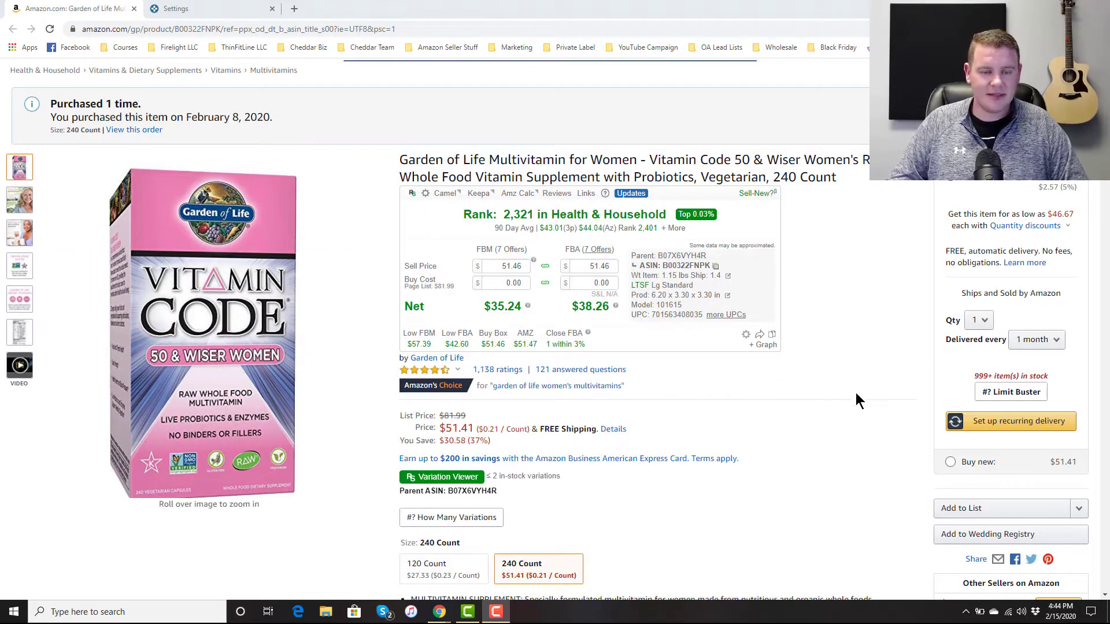
Step: Open Keepa's product tracking form for the 240 Count multivitamin and show the suggested discount prices for the Amazon price
scroll(656, 350, "down", 10)
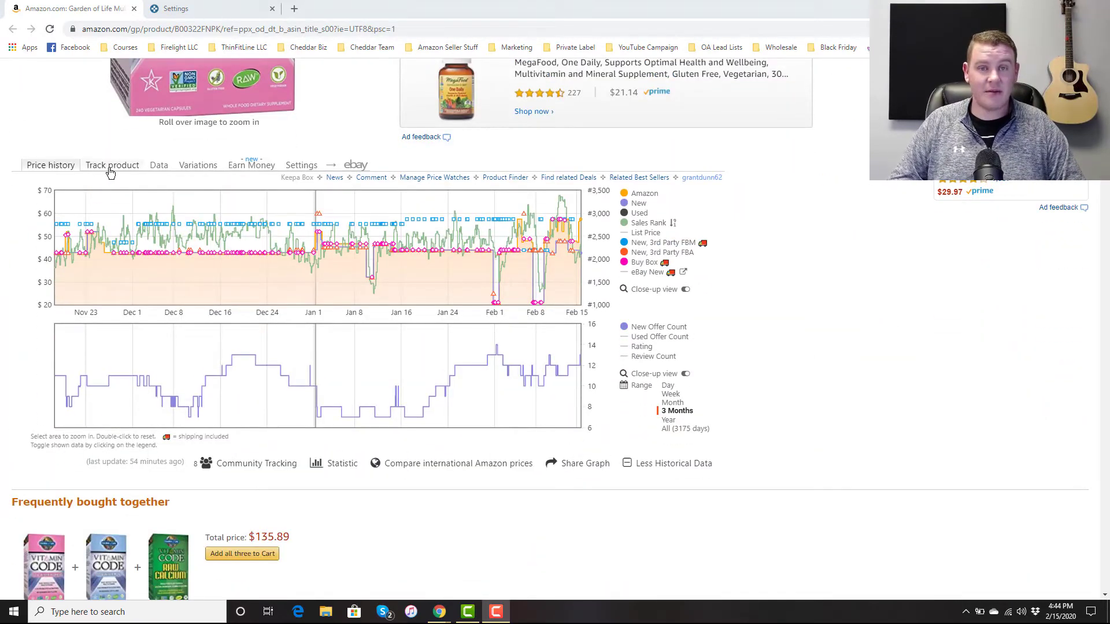
left_click(111, 166)
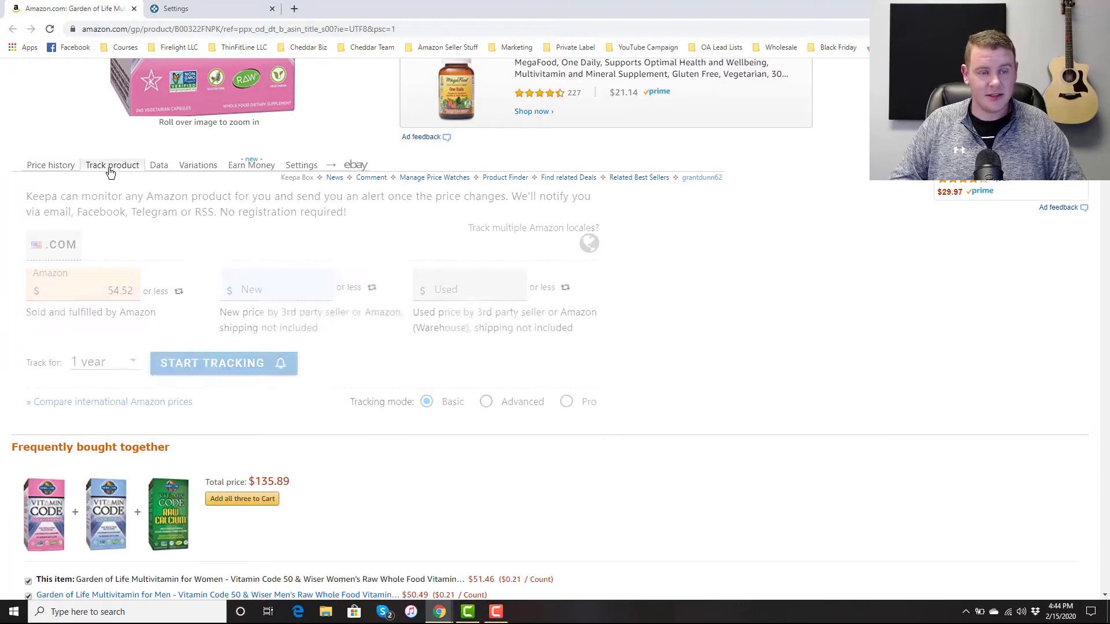
left_click(107, 290)
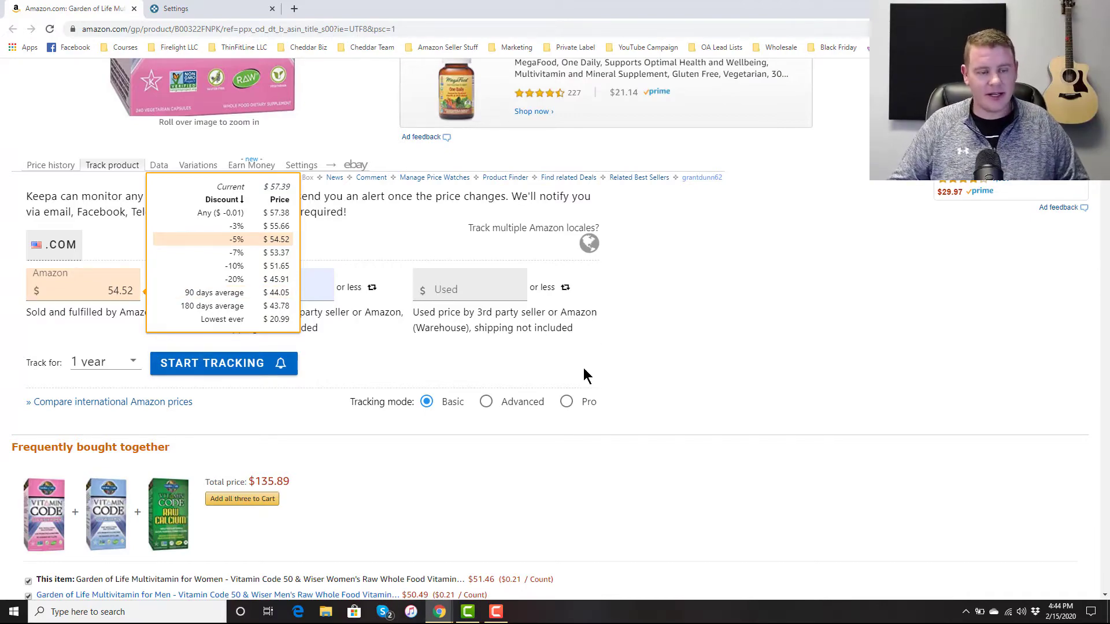
Step: Test a buy cost of 17.79 in the FBA column of the profit calculator, and replace it with 20.99
scroll(601, 359, "up", 5)
scroll(619, 358, "up", 3)
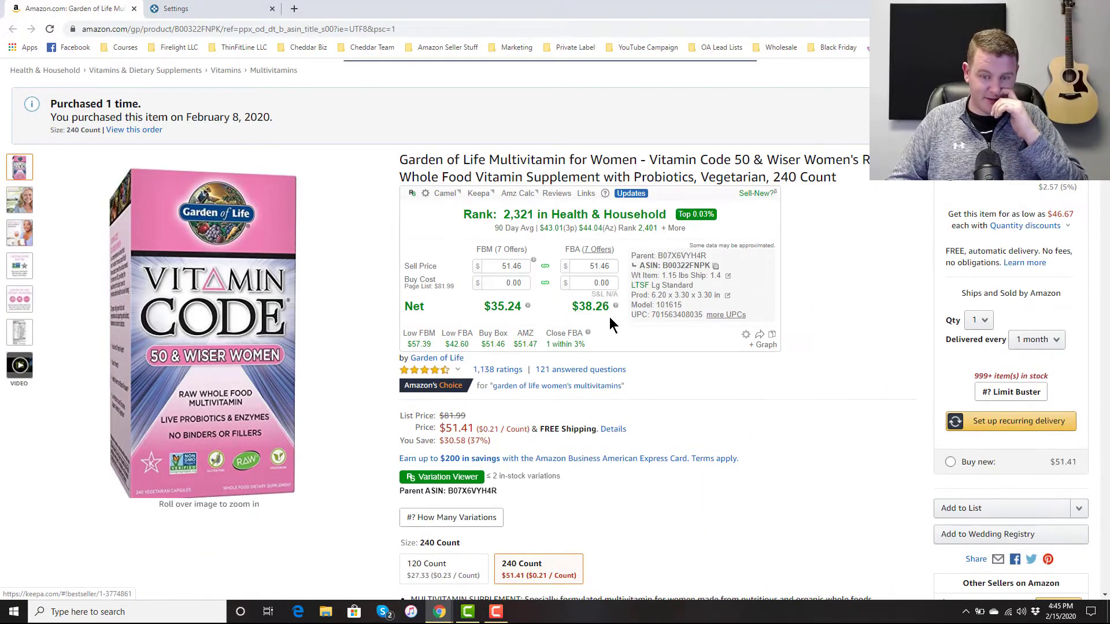
left_click(594, 283)
type("17.79")
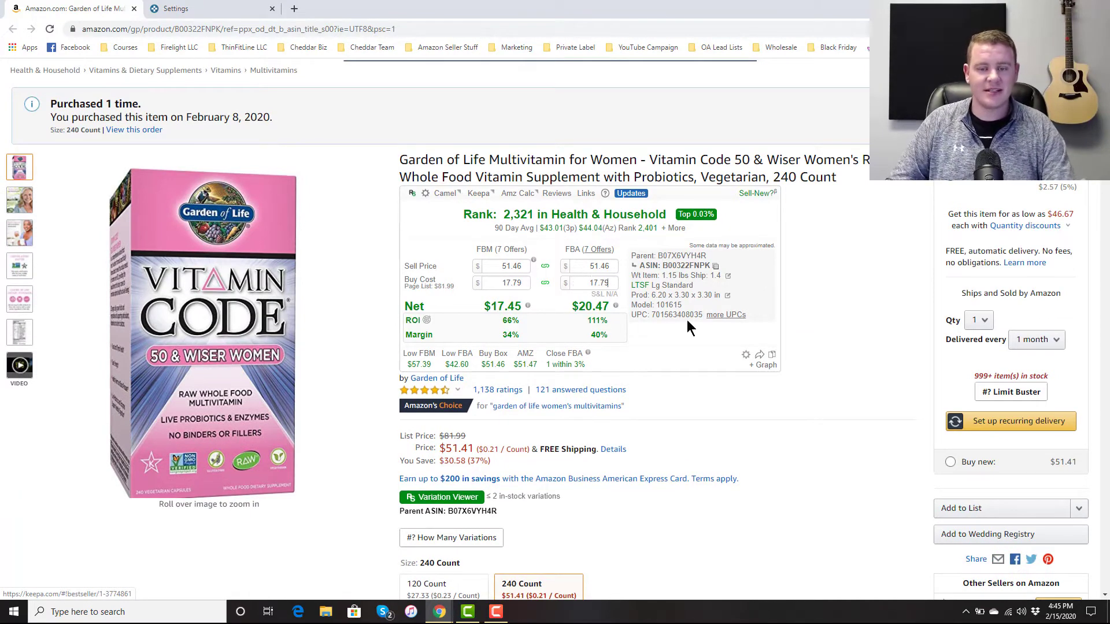
double_click(592, 283)
type("20.99")
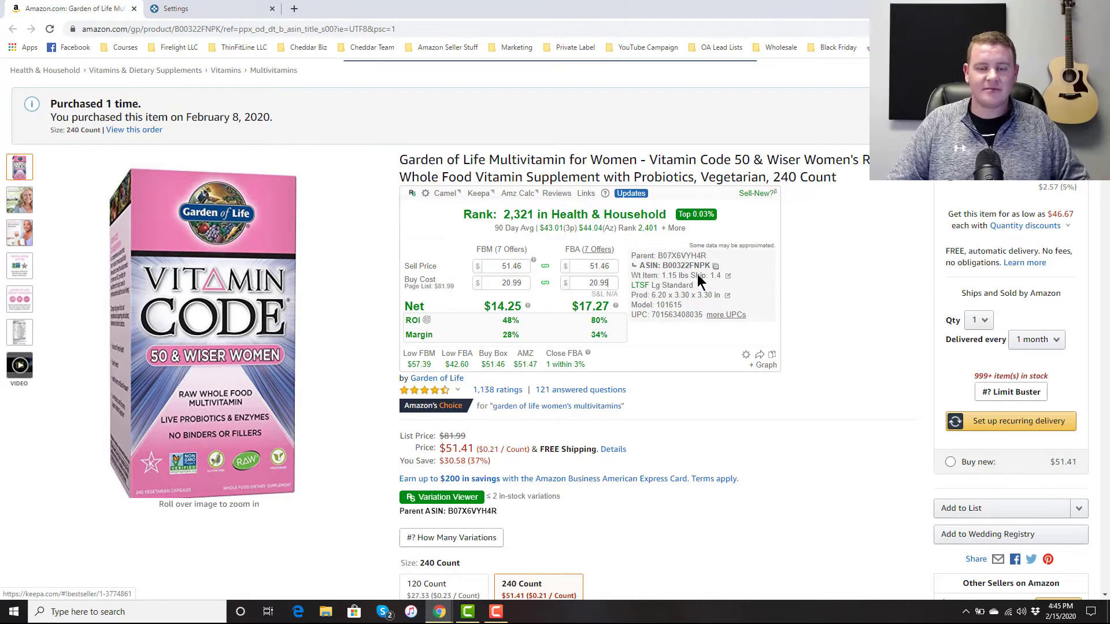
Step: Raise the FBA buy cost in one-dollar increments to 29.00 and settle it at 28.00
left_click(615, 280)
left_click(614, 281)
left_click(614, 281)
left_click(615, 281)
left_click(615, 281)
left_click(615, 280)
left_click(615, 281)
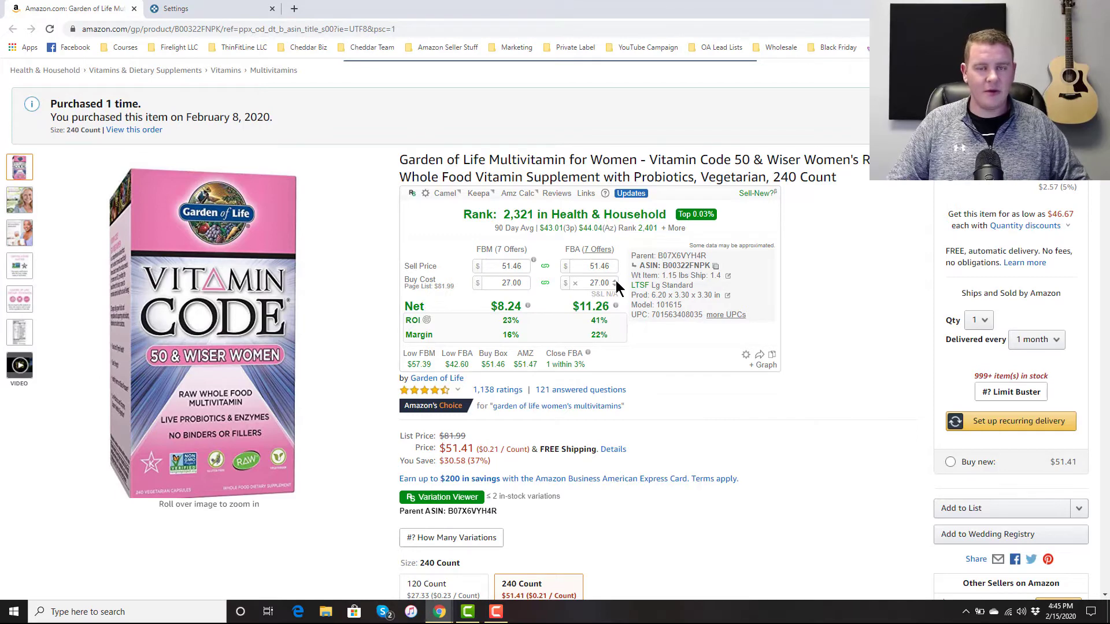
left_click(616, 280)
left_click(616, 280)
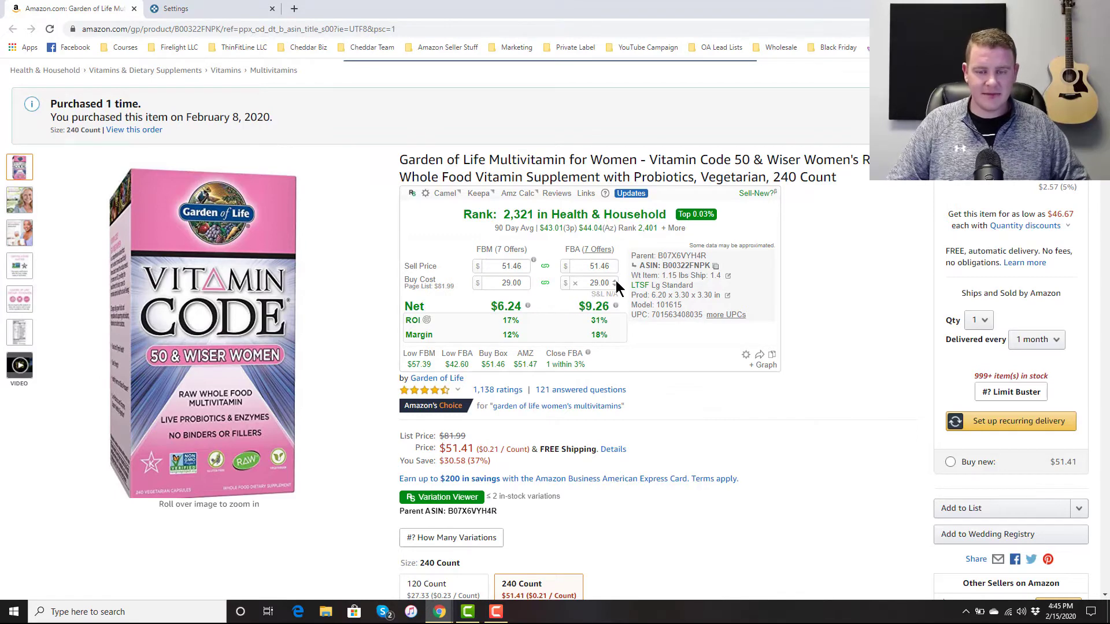
left_click(616, 279)
left_click(616, 286)
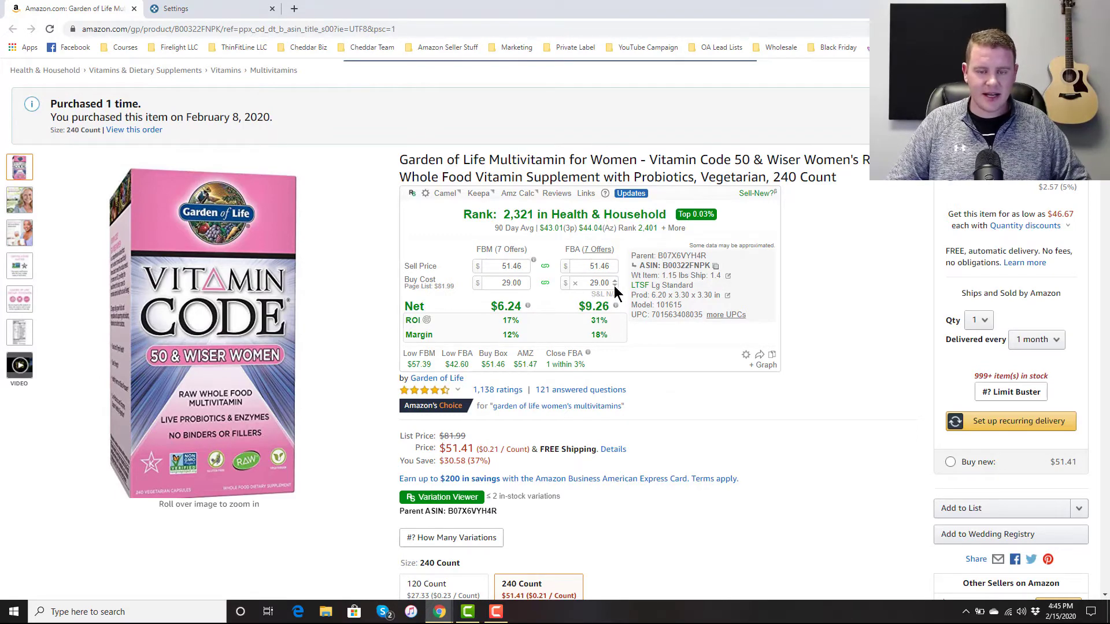
left_click(615, 286)
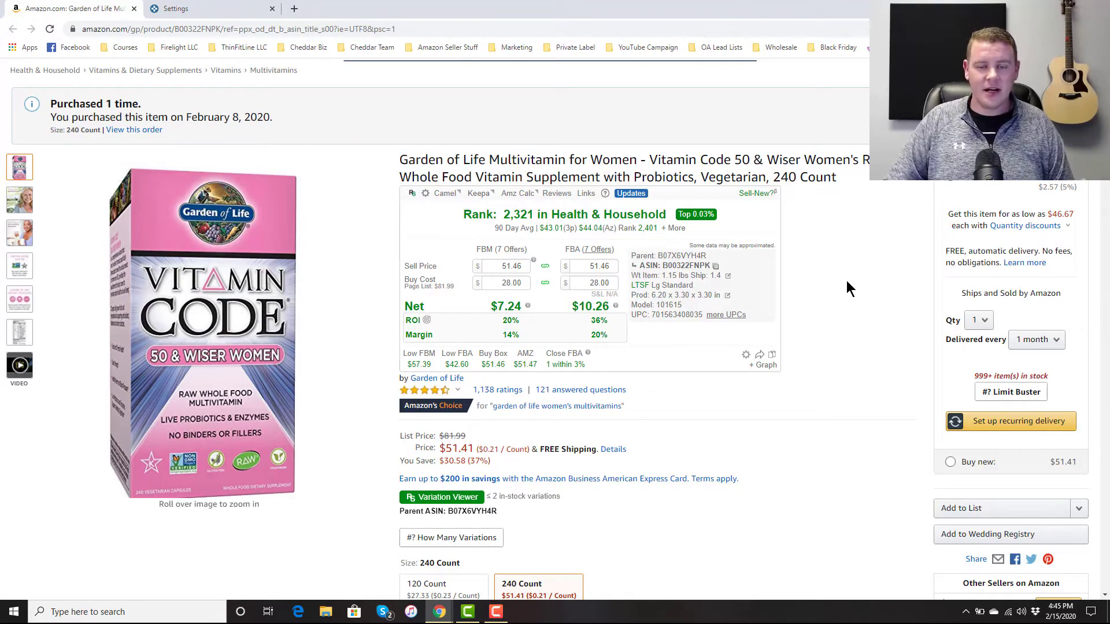
Step: Set the desired Amazon price in the Keepa tracking form to 28 and start tracking the product
scroll(846, 280, "down", 15)
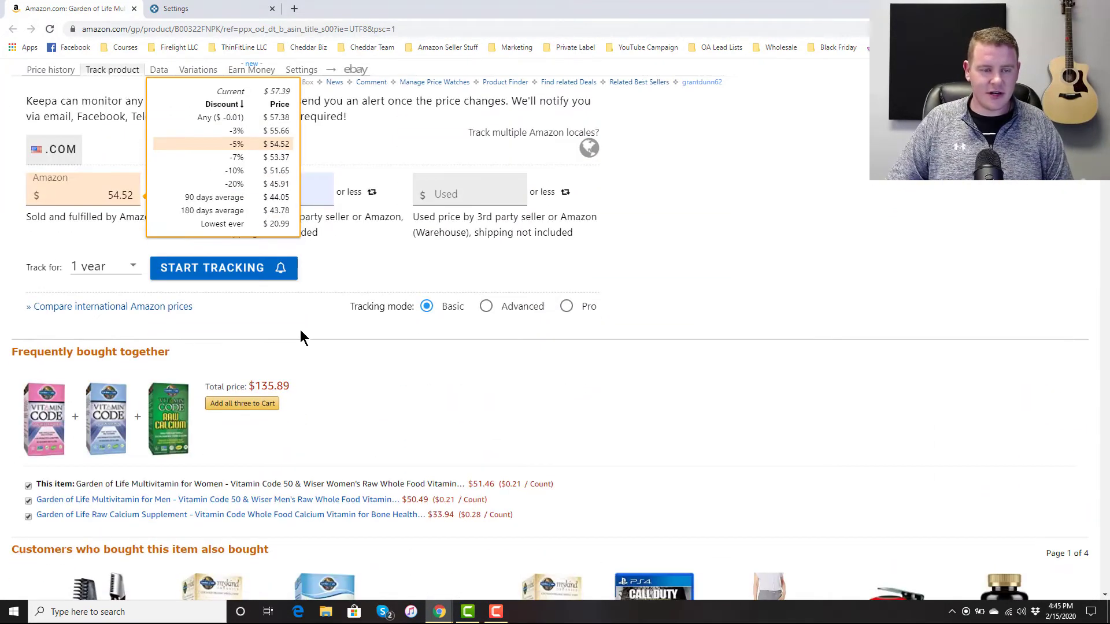
scroll(301, 331, "up", 2)
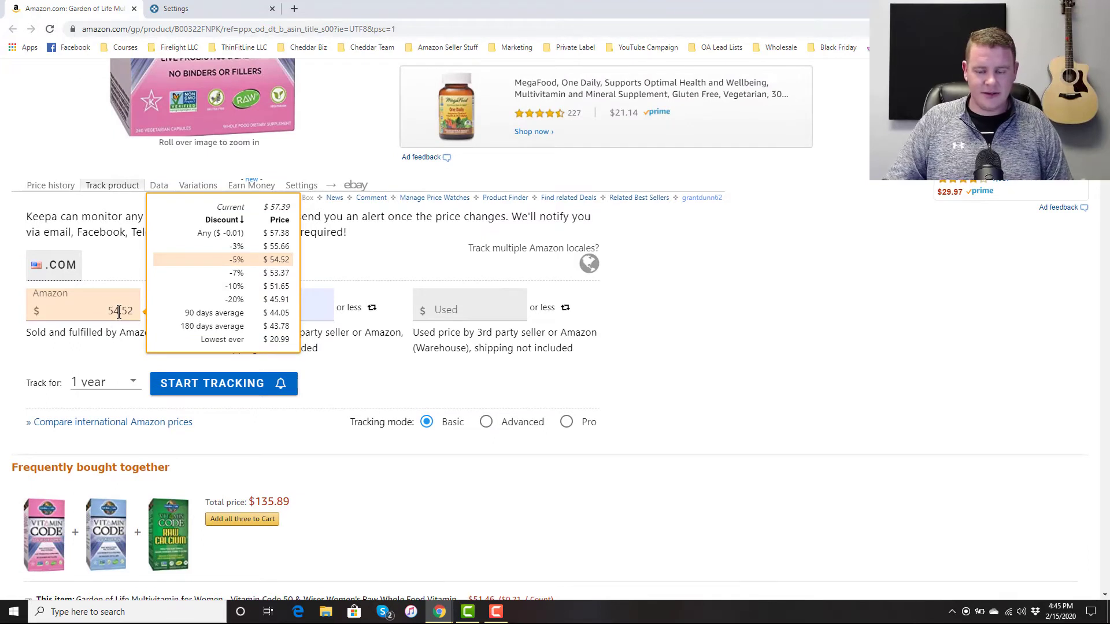
key("BackSpace")
key("BackSpace")
key("BackSpace")
key("BackSpace")
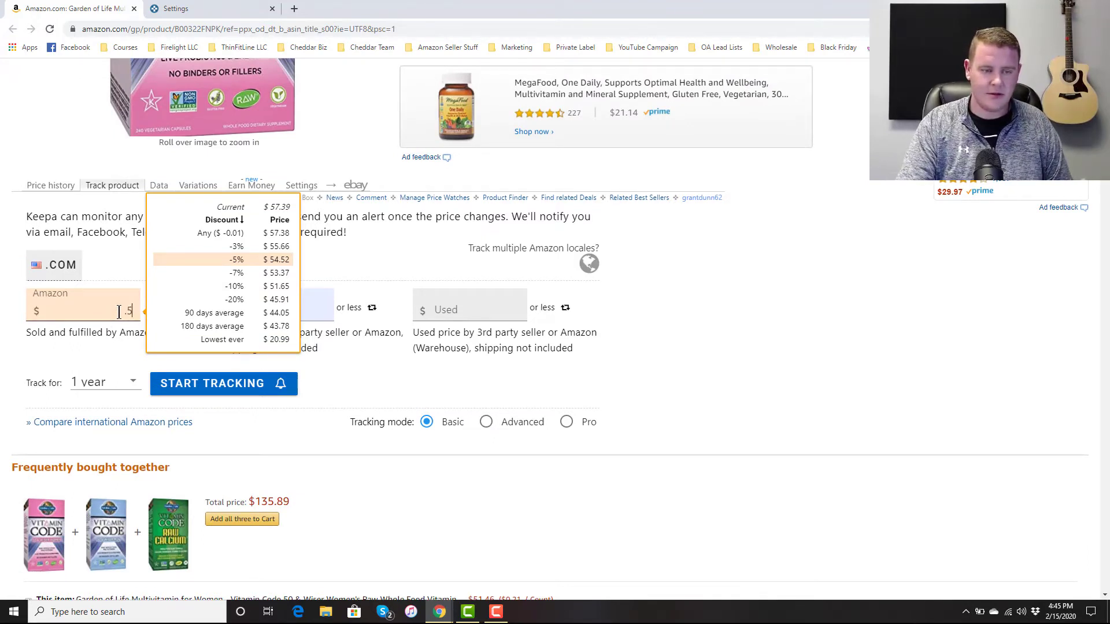
type("28")
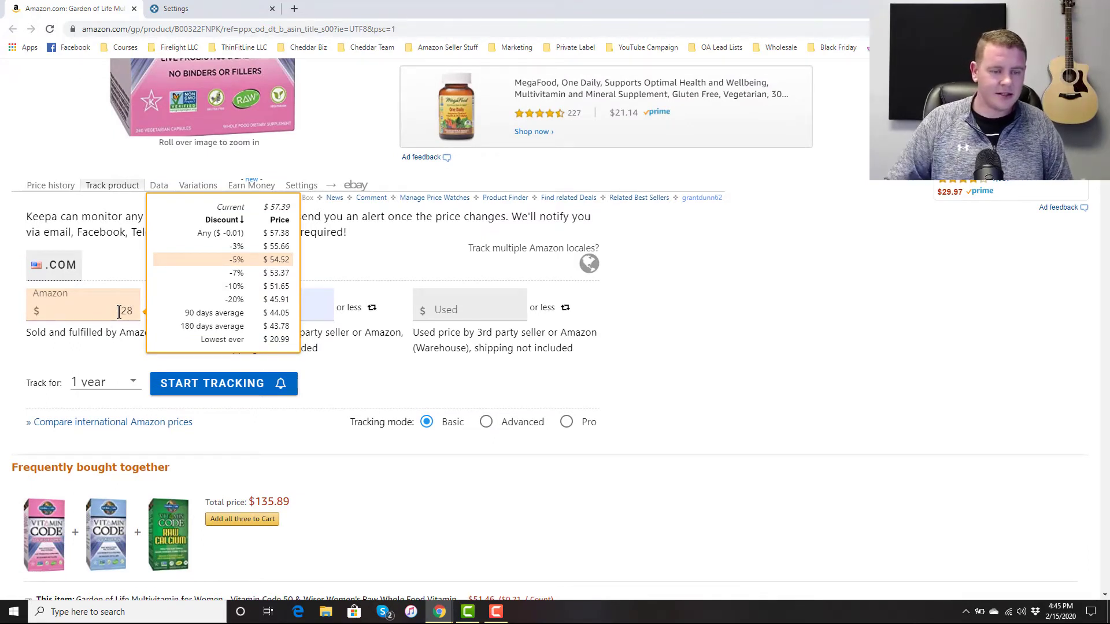
key("Return")
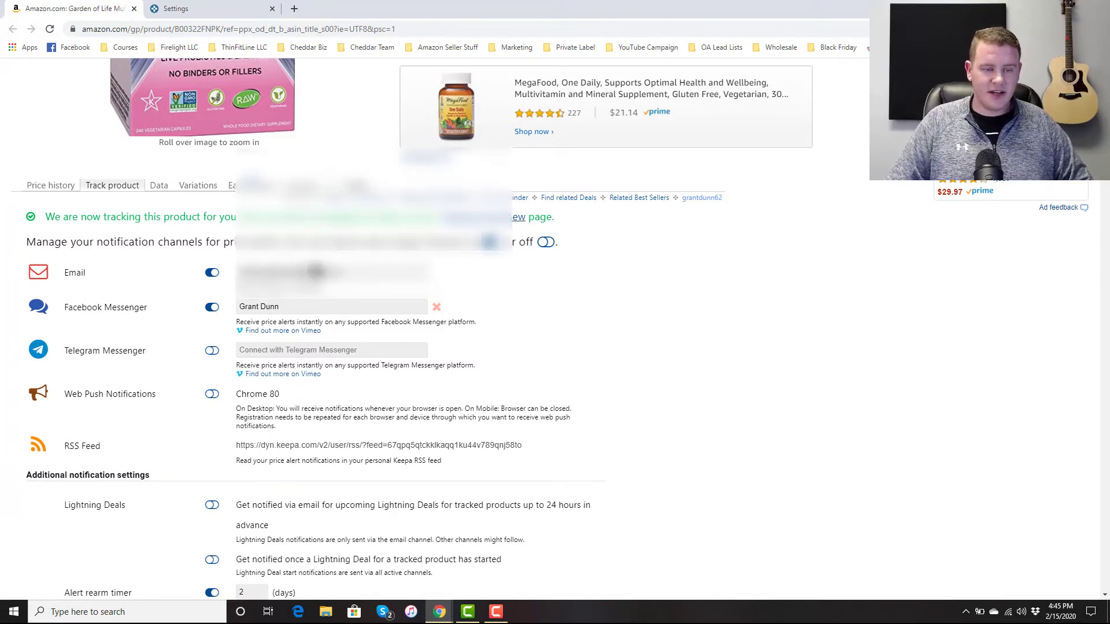
scroll(249, 321, "down", 2)
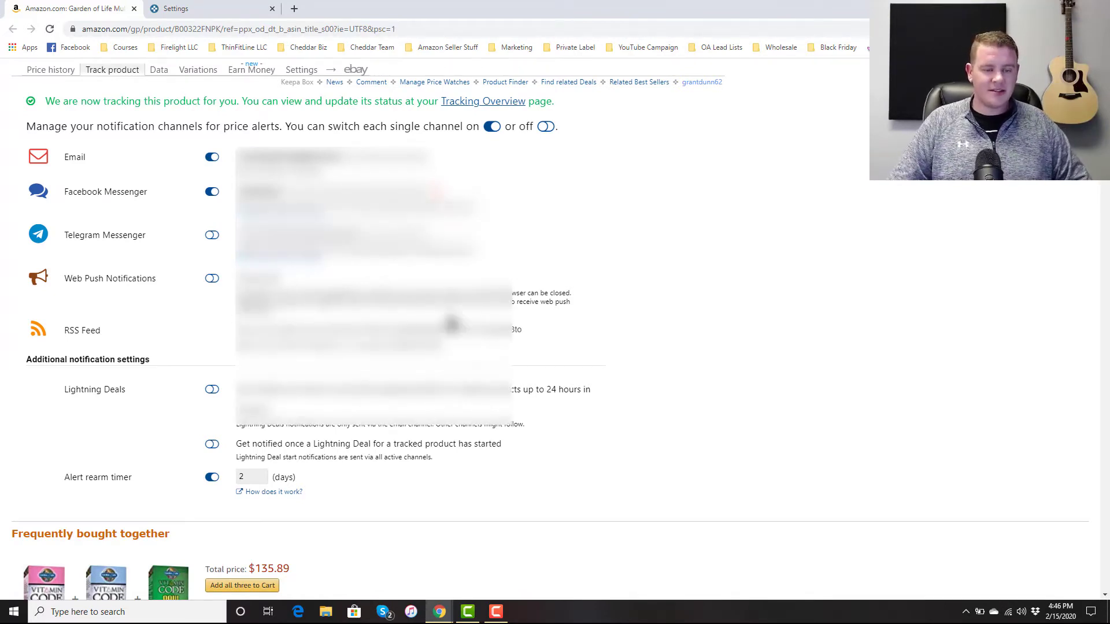
scroll(584, 302, "up", 1)
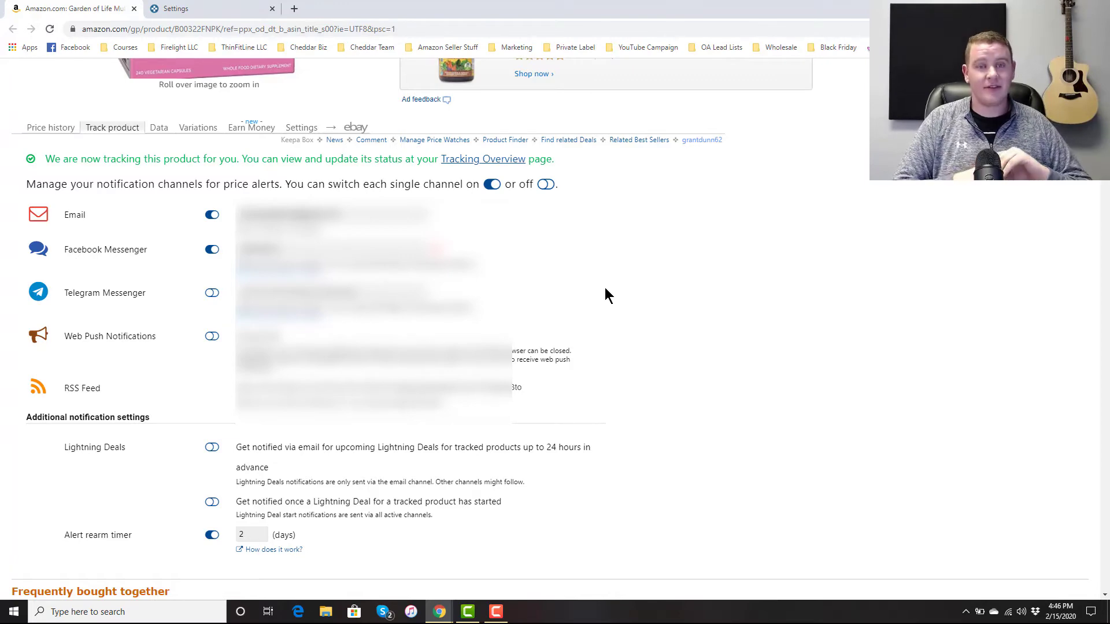
scroll(605, 287, "up", 5)
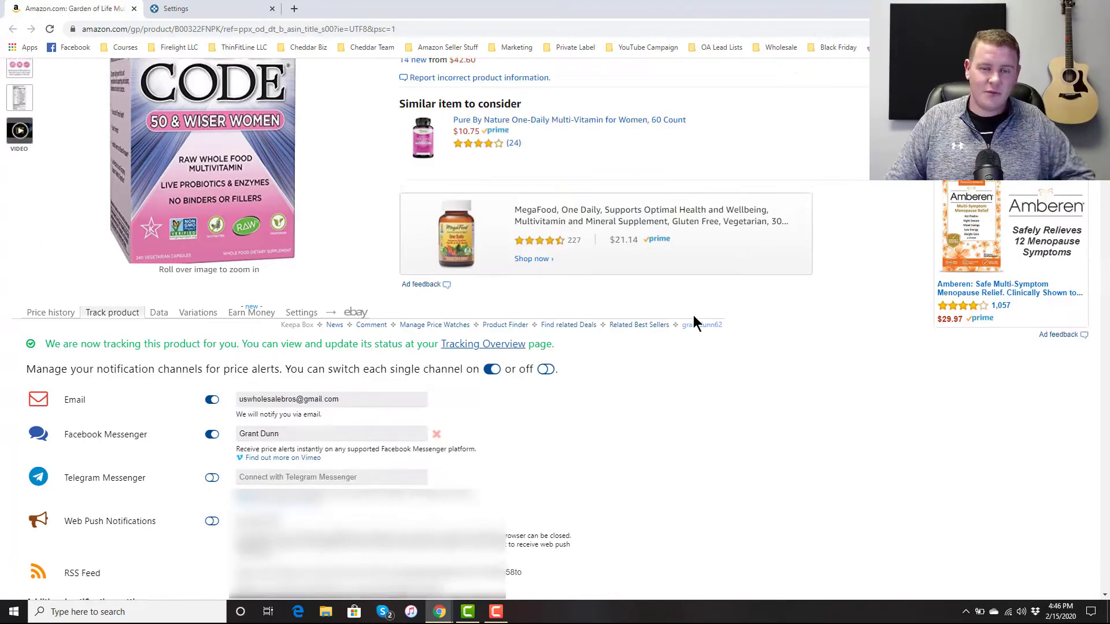
scroll(727, 399, "up", 3)
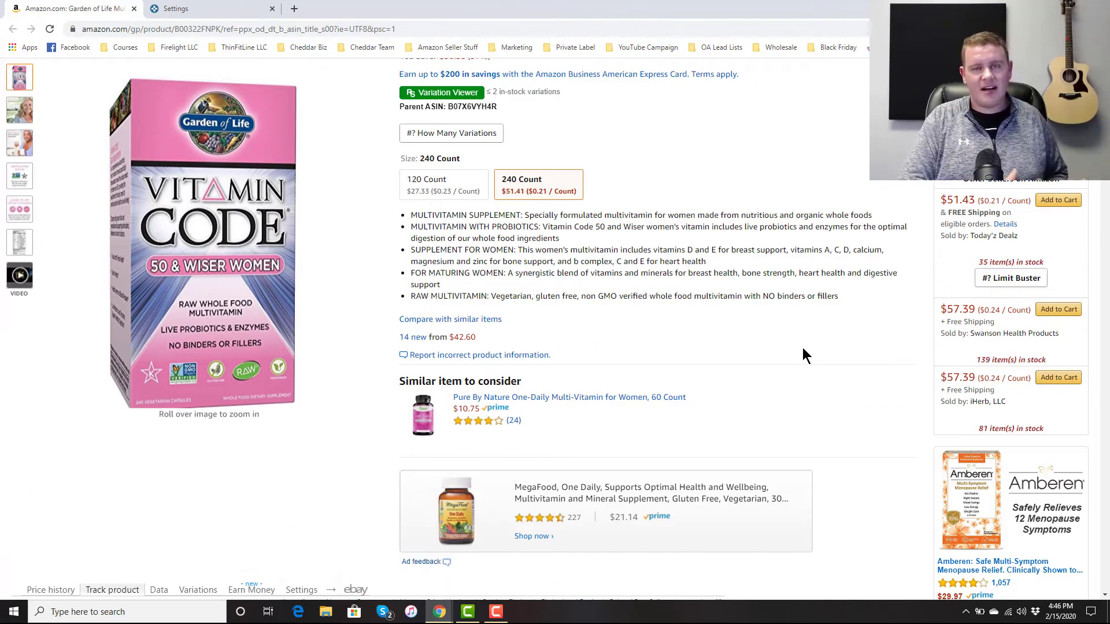